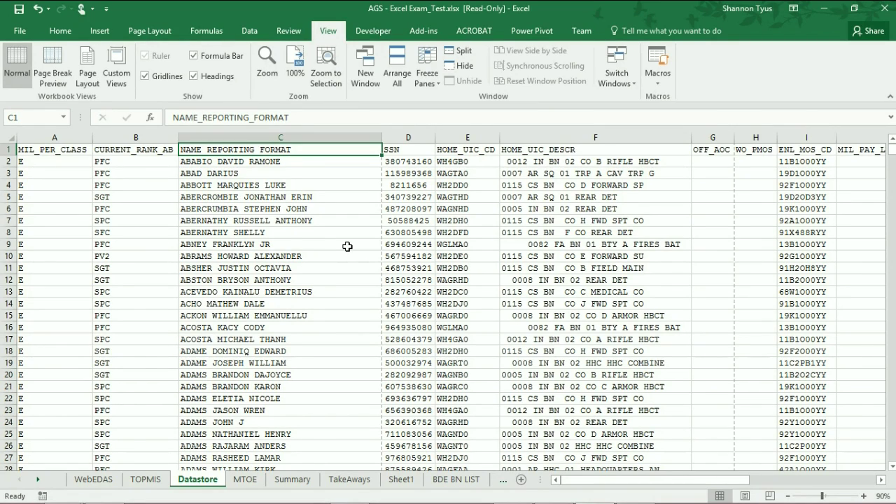
- Select cell A1, the MIL_PER_CLASS header on the Datastore sheet
{"action": "left_click", "coordinate": [61, 153]}
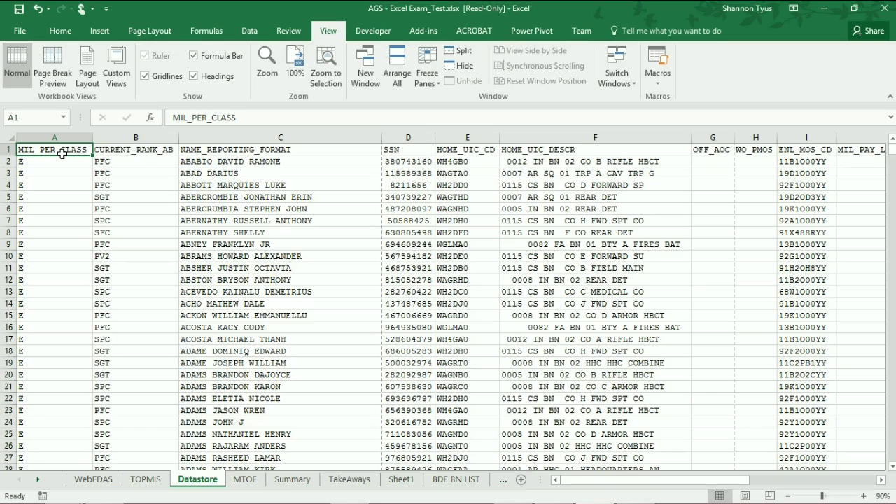
{"action": "key", "text": "ctrl+Down"}
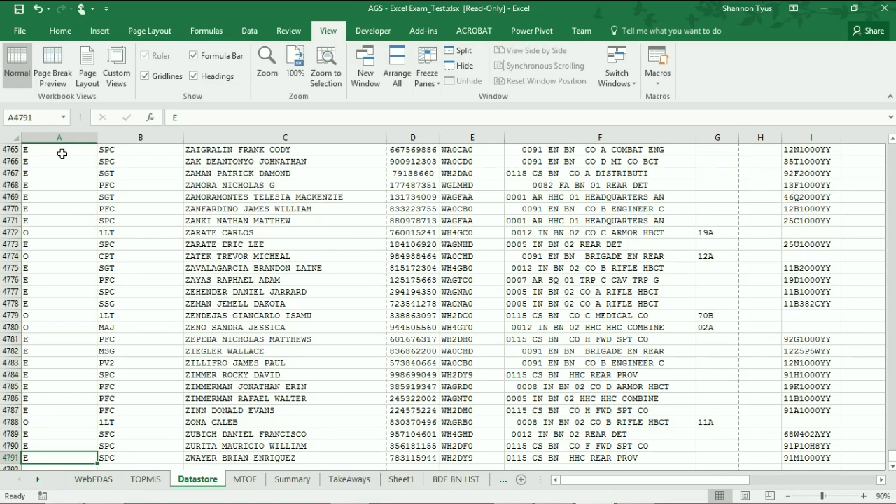
{"action": "key", "text": "ctrl+Home"}
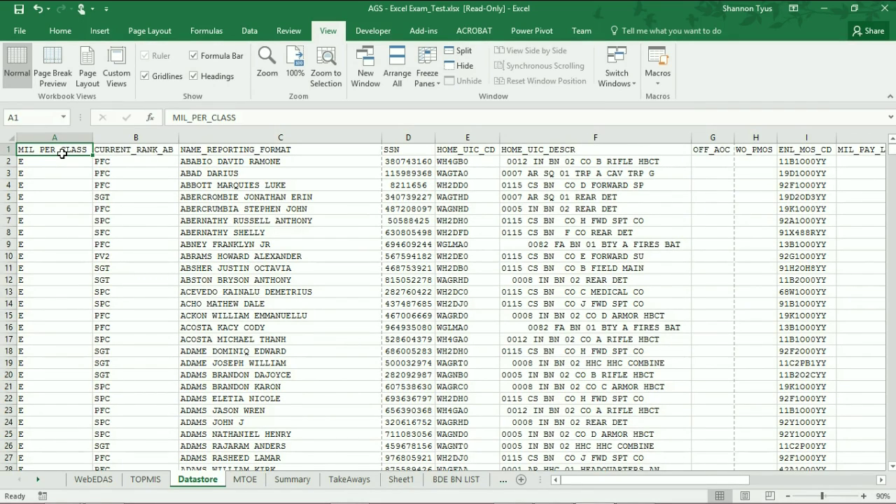
{"action": "key", "text": "ctrl+Right"}
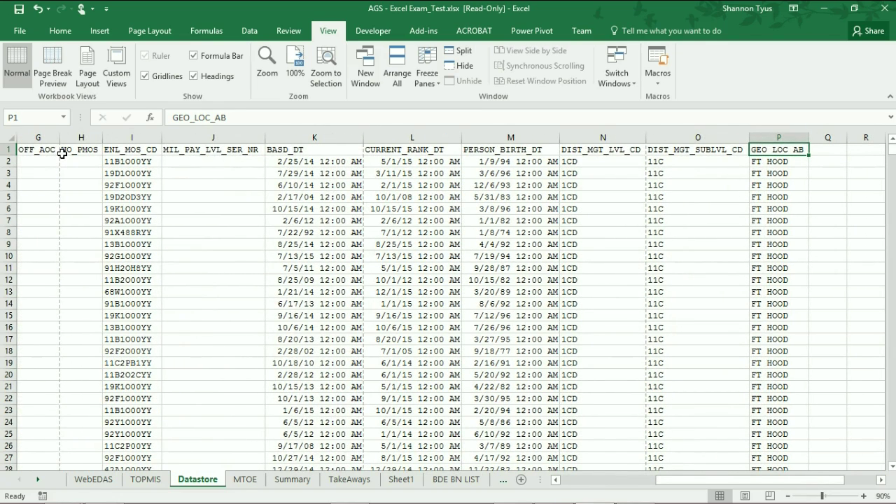
{"action": "key", "text": "ctrl+Left"}
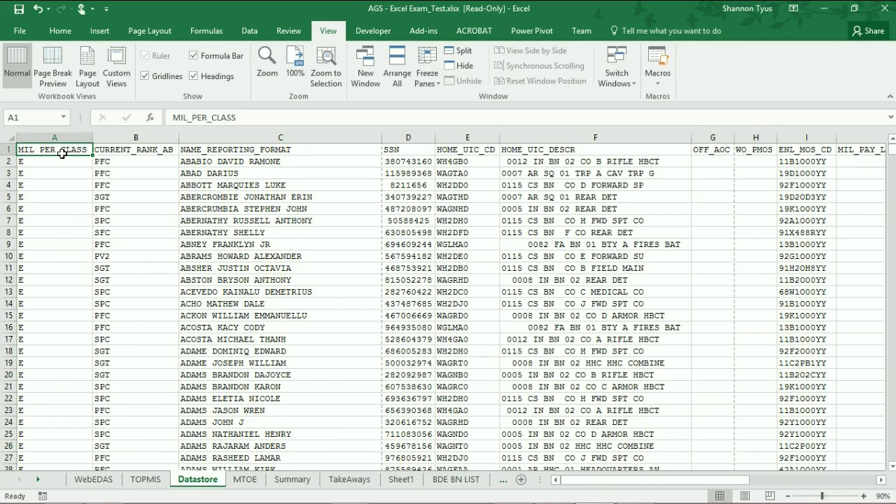
- Select column A values to row 4791, then select header row A1:P1 (MIL_PER_CLASS to GEO_LOC_AB)
{"action": "key", "text": "ctrl+shift+Down"}
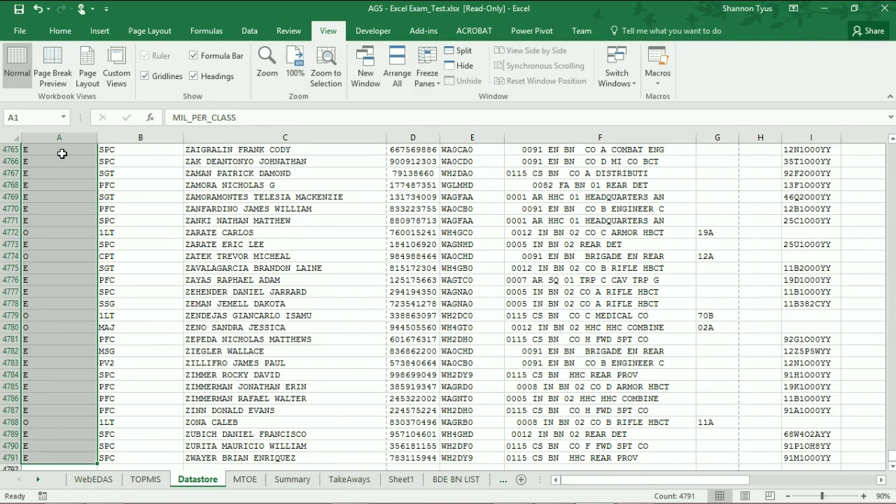
{"action": "key", "text": "Down"}
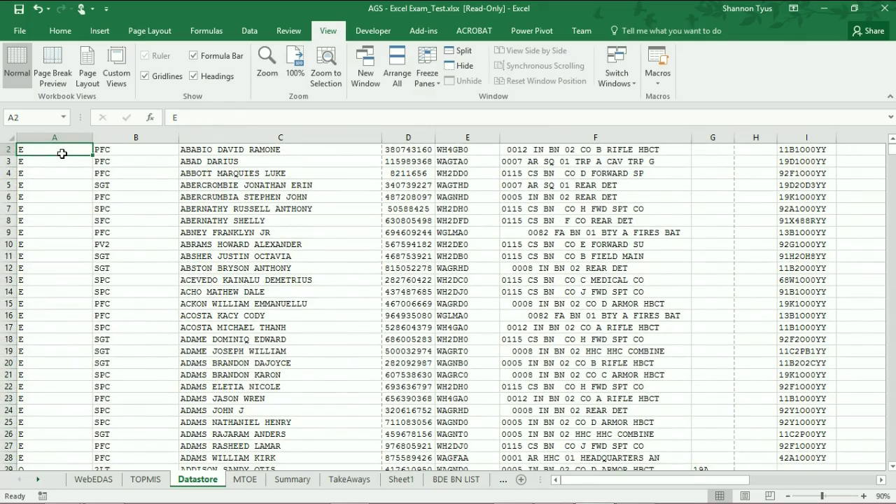
{"action": "key", "text": "ctrl+shift+Down"}
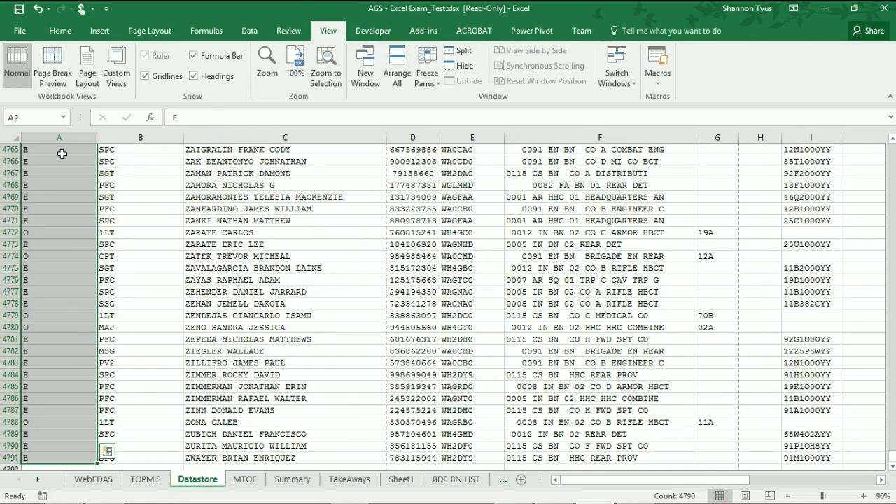
{"action": "left_click", "coordinate": [62, 154]}
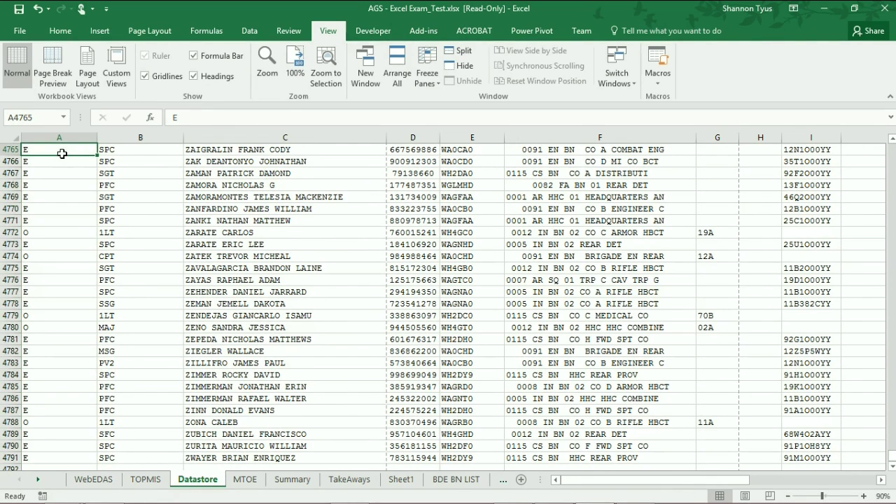
{"action": "key", "text": "ctrl+Home"}
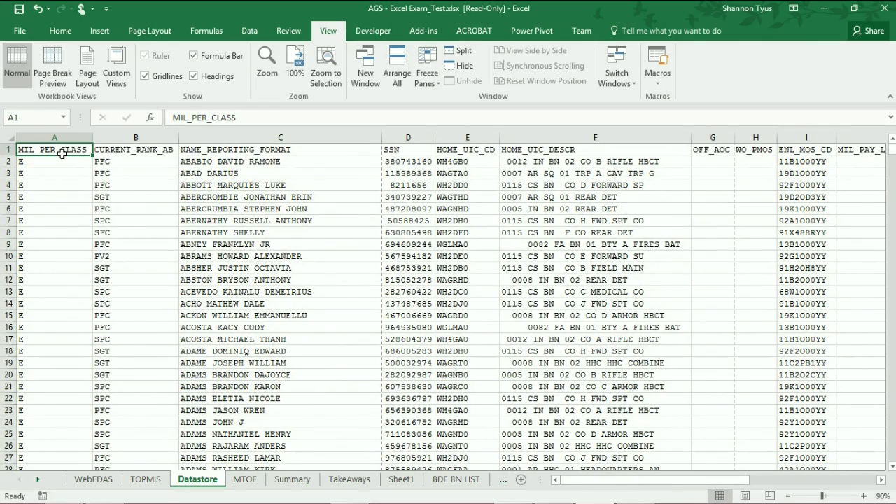
{"action": "key", "text": "ctrl+shift+Right"}
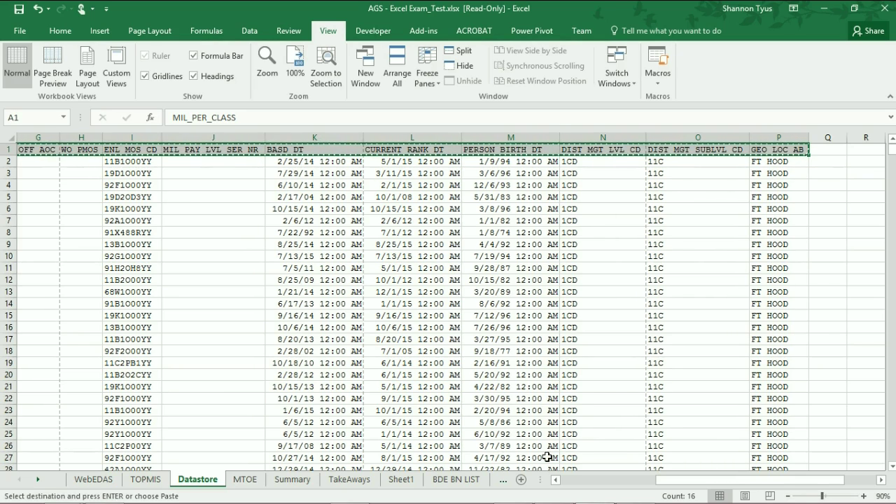
{"action": "left_click", "coordinate": [573, 483]}
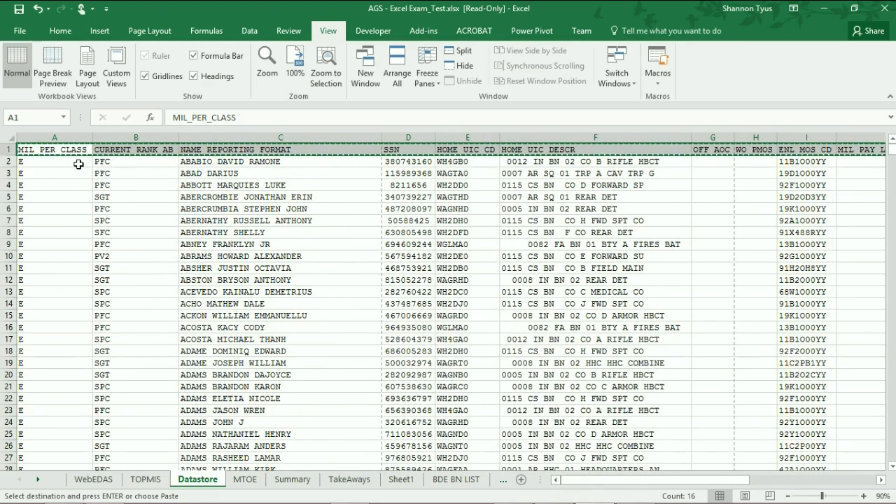
{"action": "left_click", "coordinate": [40, 163]}
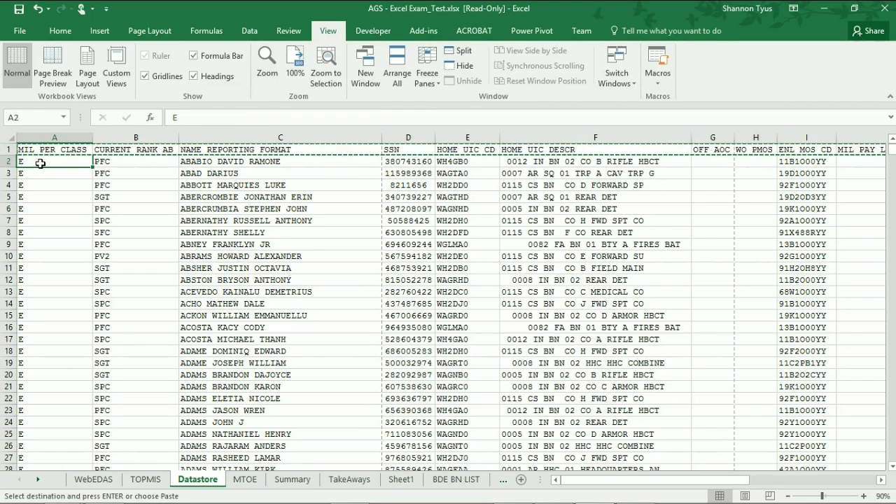
{"action": "key", "text": "ctrl+v"}
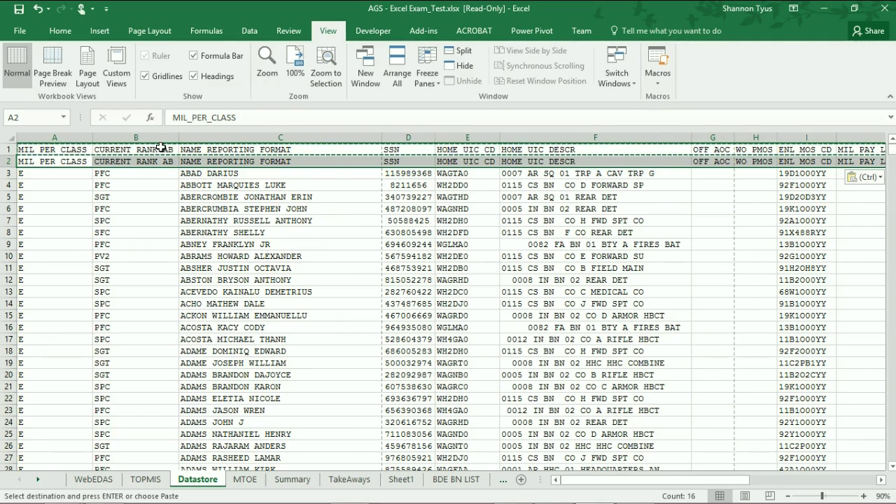
{"action": "key", "text": "ctrl+z"}
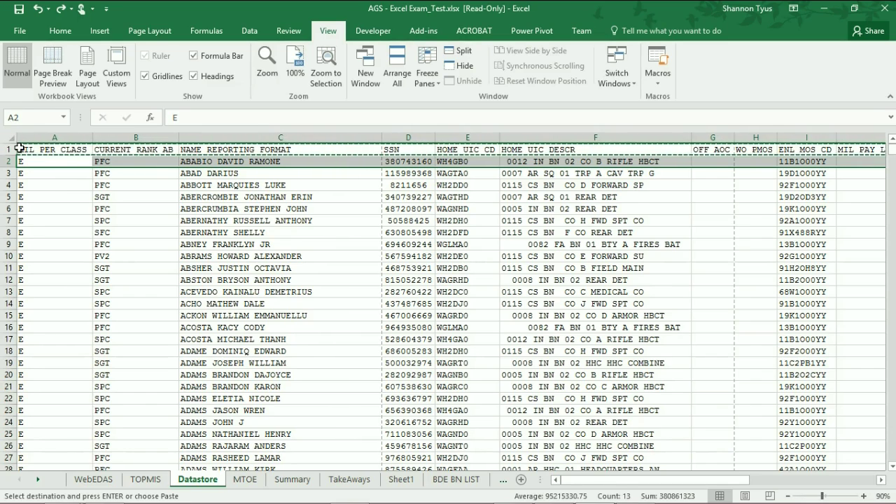
- Select the whole sheet, then column A, then the full Datastore data region with Ctrl+A
{"action": "left_click", "coordinate": [9, 139]}
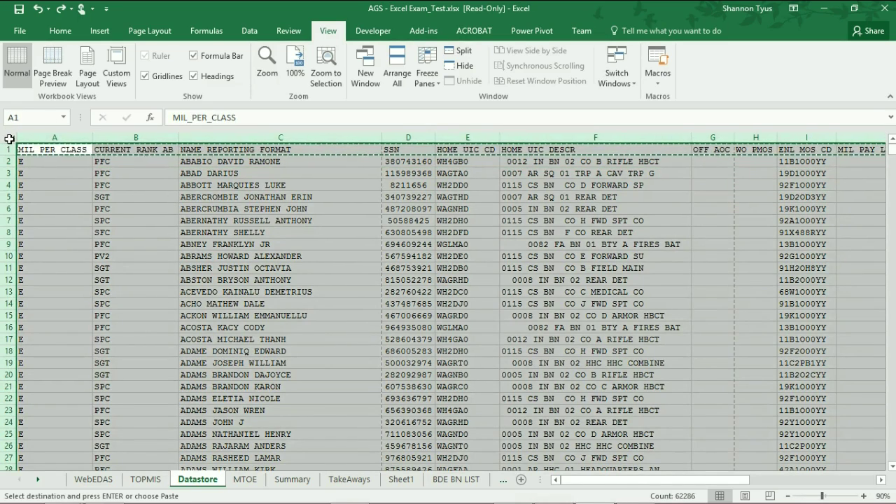
{"action": "left_click", "coordinate": [29, 140]}
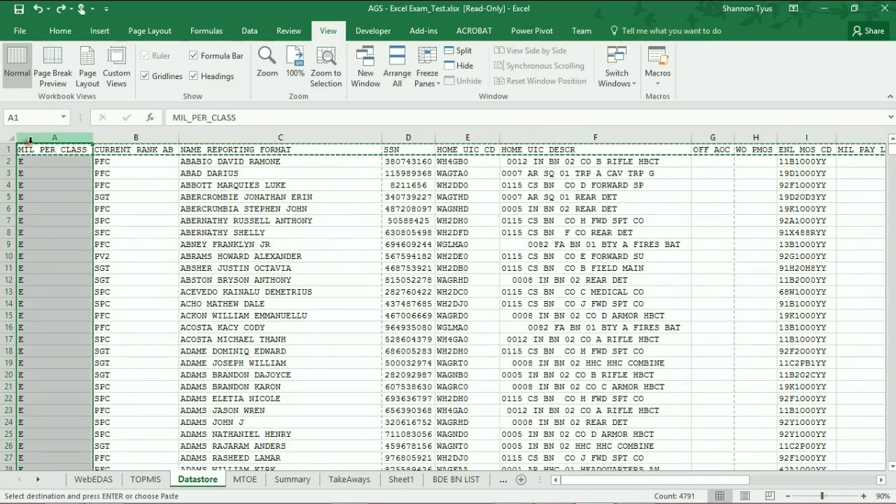
{"action": "key", "text": "ctrl+a"}
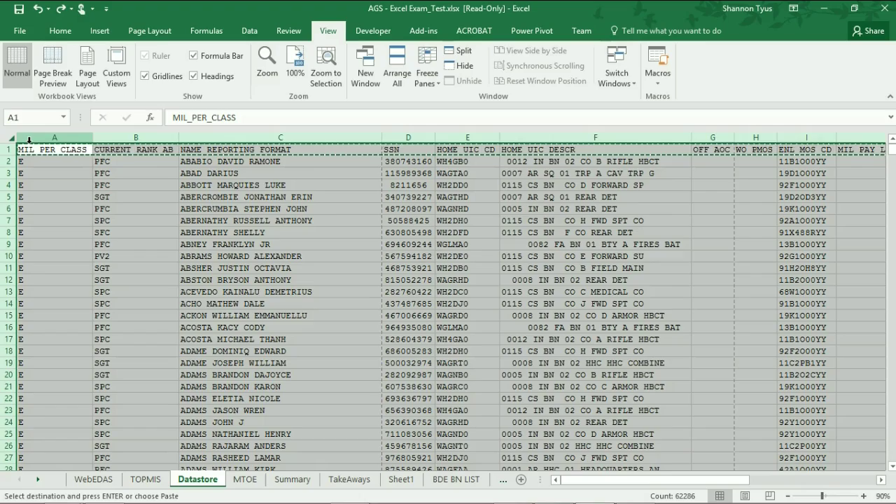
{"action": "key", "text": "ctrl+p"}
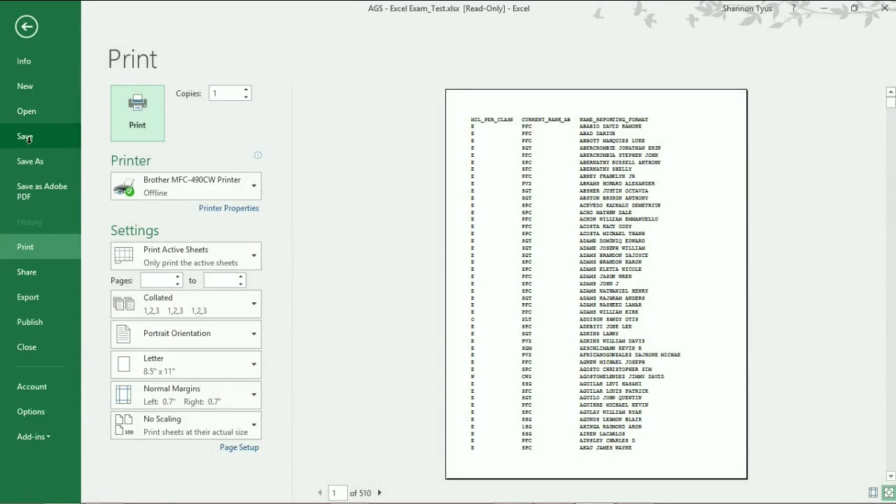
{"action": "left_click", "coordinate": [26, 26]}
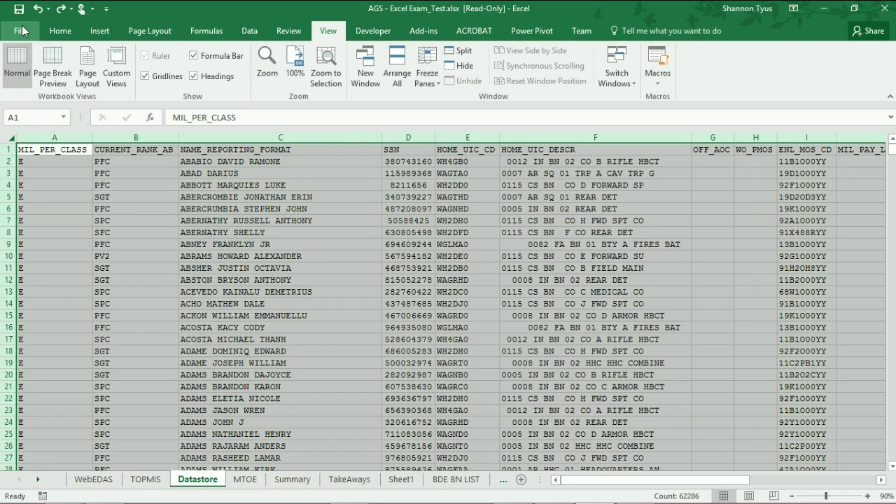
{"action": "key", "text": "ctrl+Page_Down"}
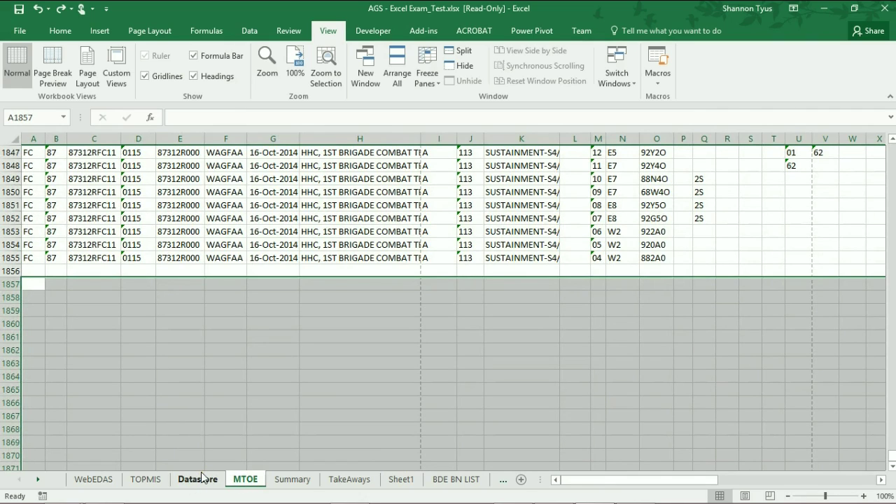
{"action": "left_click", "coordinate": [198, 478]}
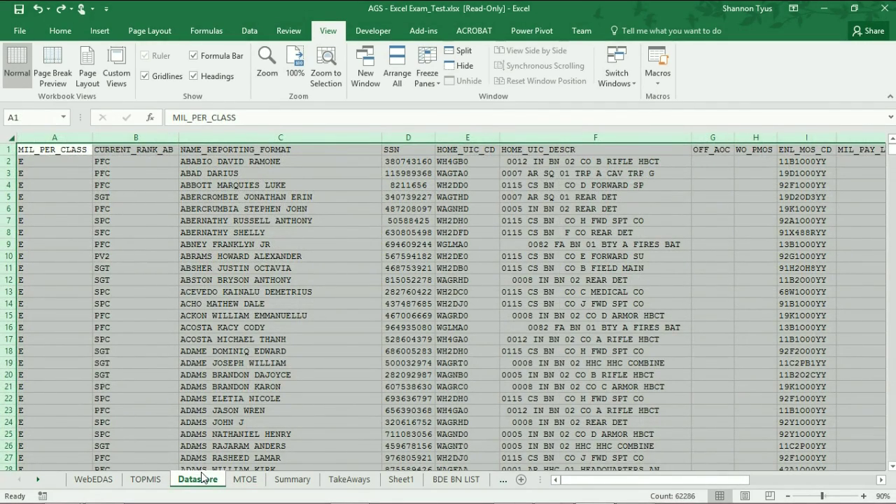
{"action": "key", "text": "ctrl+Page_Up"}
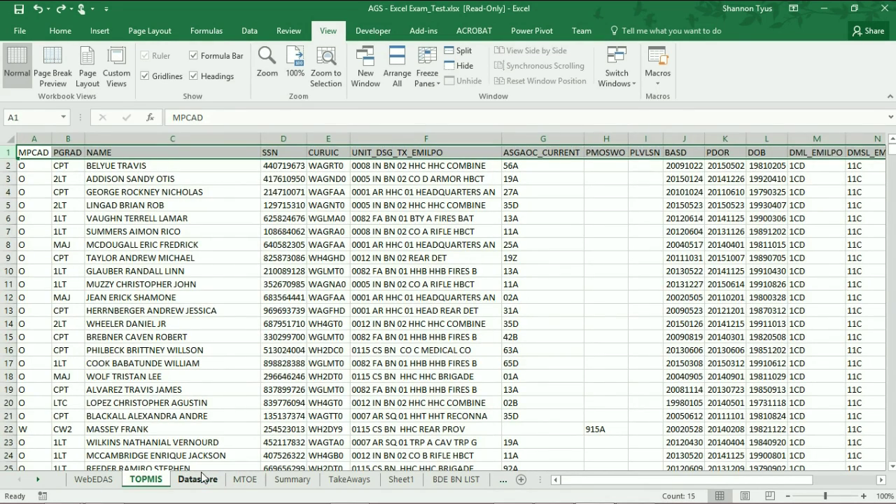
{"action": "left_click", "coordinate": [201, 478]}
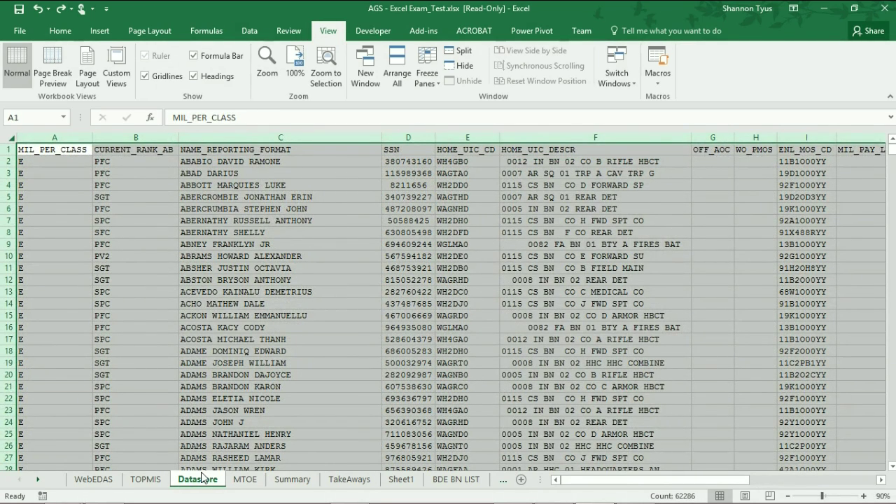